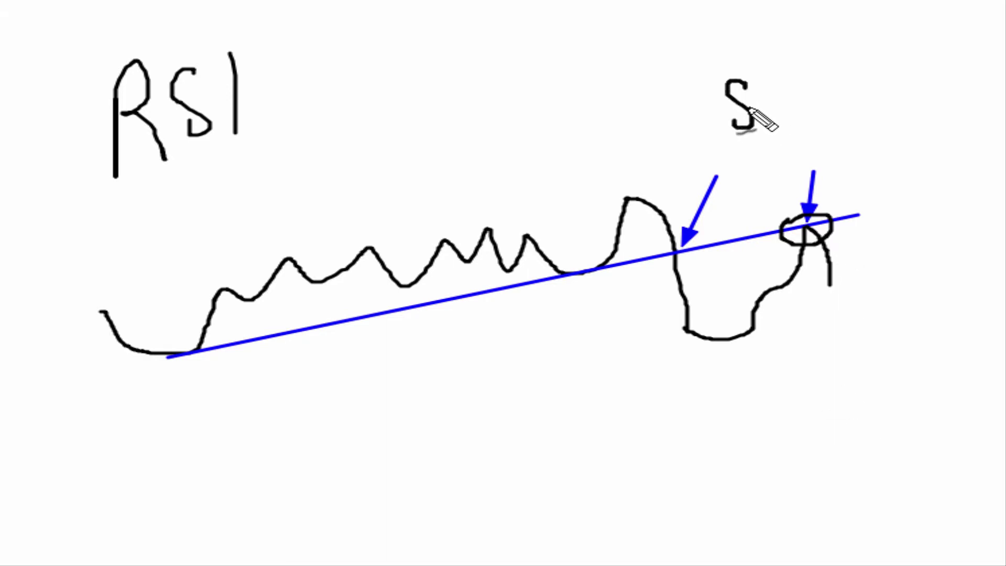
- Finish handwriting the word that starts with S above the two blue arrows on the RSI sketch
mouse_move(765, 122)
left_mouse_down()
mouse_move(795, 114)
mouse_move(788, 104)
left_mouse_up()
mouse_move(806, 77)
left_mouse_down()
mouse_move(807, 118)
mouse_move(854, 102)
left_mouse_up()
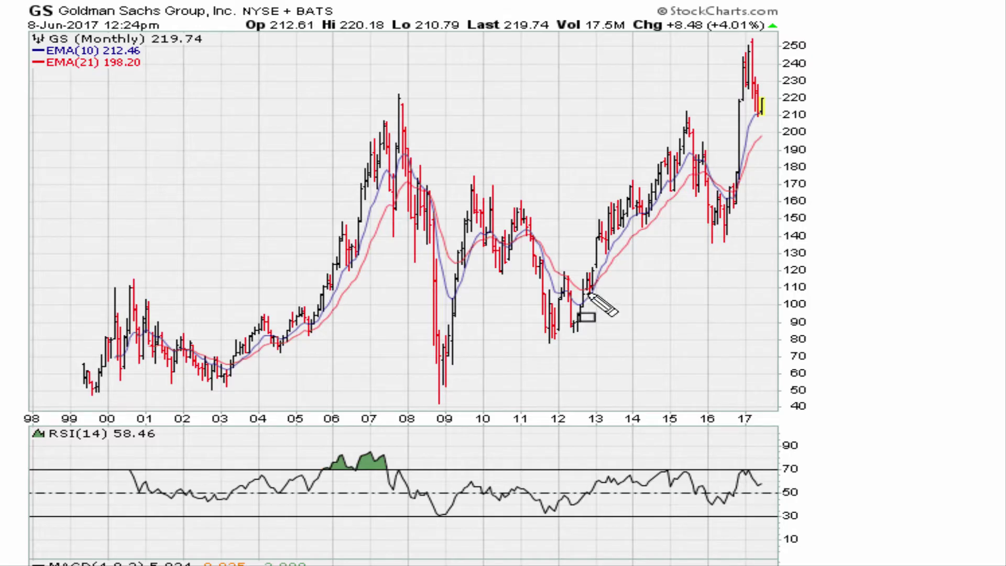
- Draw black boxes around the price peaks of late 2007, late 2009, mid-2015 and early 2017, outlining the 2007 peak twice
left_click_drag(387, 90, 415, 112)
left_click_drag(466, 182, 482, 204)
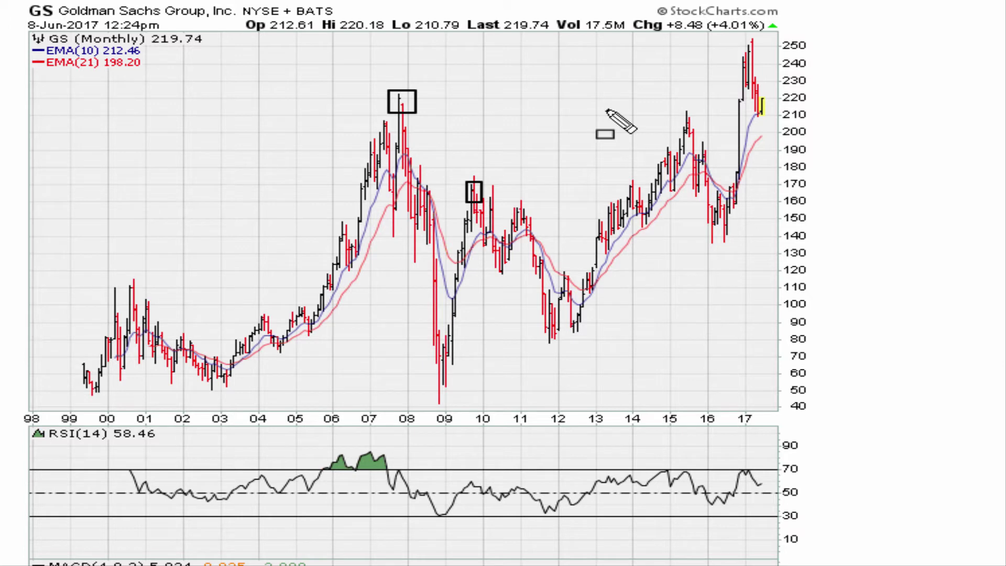
left_click_drag(681, 121, 701, 129)
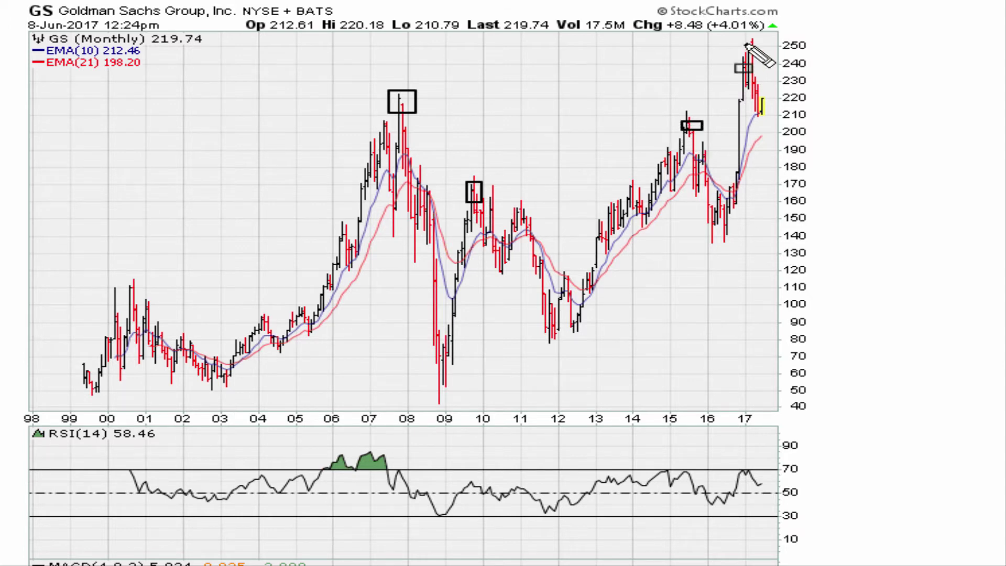
left_click_drag(737, 43, 769, 61)
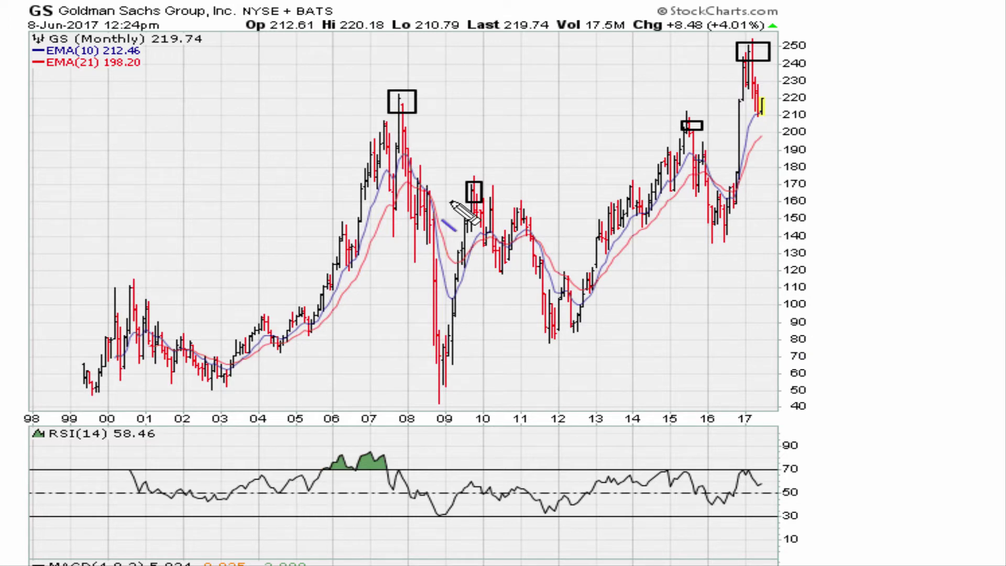
left_click_drag(386, 88, 420, 114)
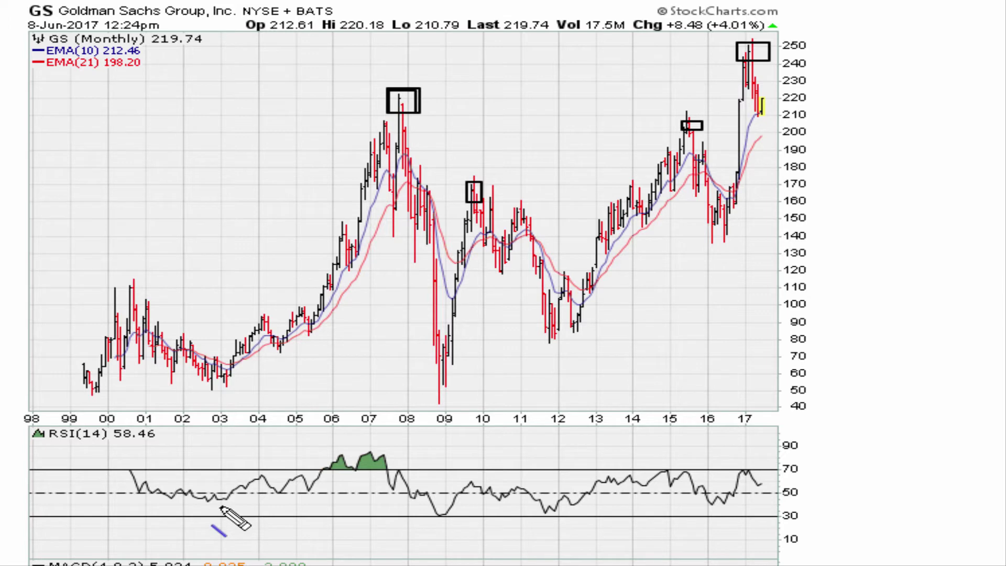
- Draw two rising blue RSI trendlines from the mid-2002 low, marking the breaks with arrows and boxing the late-2007 and late-2009 retests
mouse_move(204, 499)
left_mouse_down()
mouse_move(438, 475)
mouse_move(408, 482)
mouse_move(429, 467)
mouse_move(422, 480)
left_mouse_up()
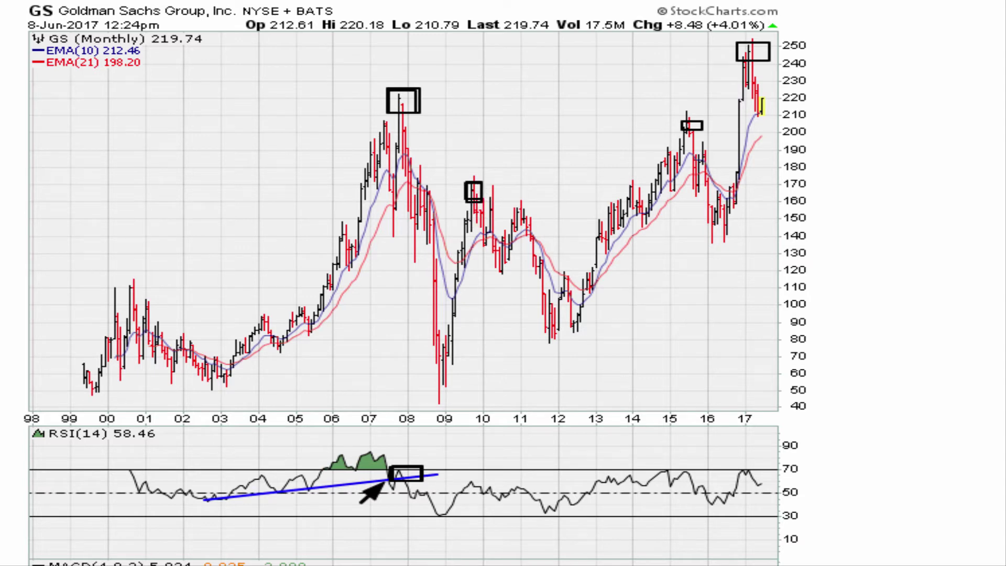
left_click_drag(207, 500, 513, 480)
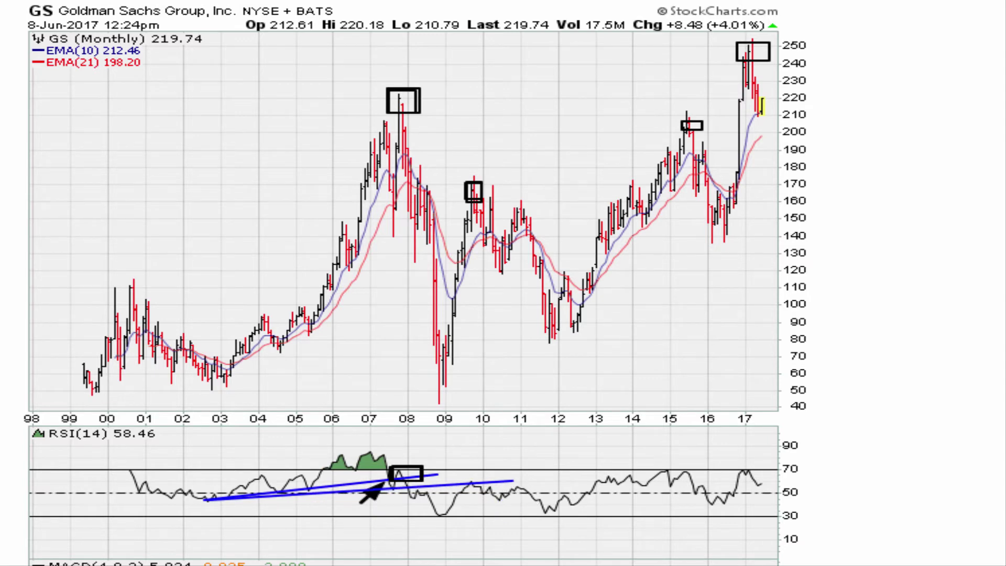
left_click_drag(461, 455, 409, 488)
left_click_drag(465, 478, 480, 487)
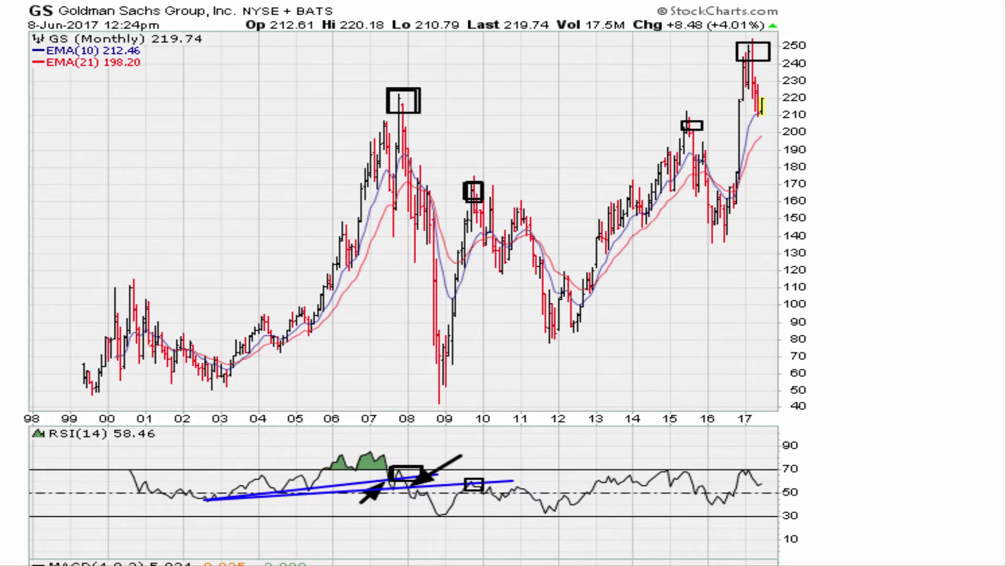
- Draw a rising RSI trendline from the late-2011 low to 2015, marking its break with arrows and boxing the mid-2015 RSI retest
mouse_move(543, 512)
left_mouse_down()
mouse_move(705, 466)
mouse_move(682, 444)
mouse_move(672, 470)
left_mouse_up()
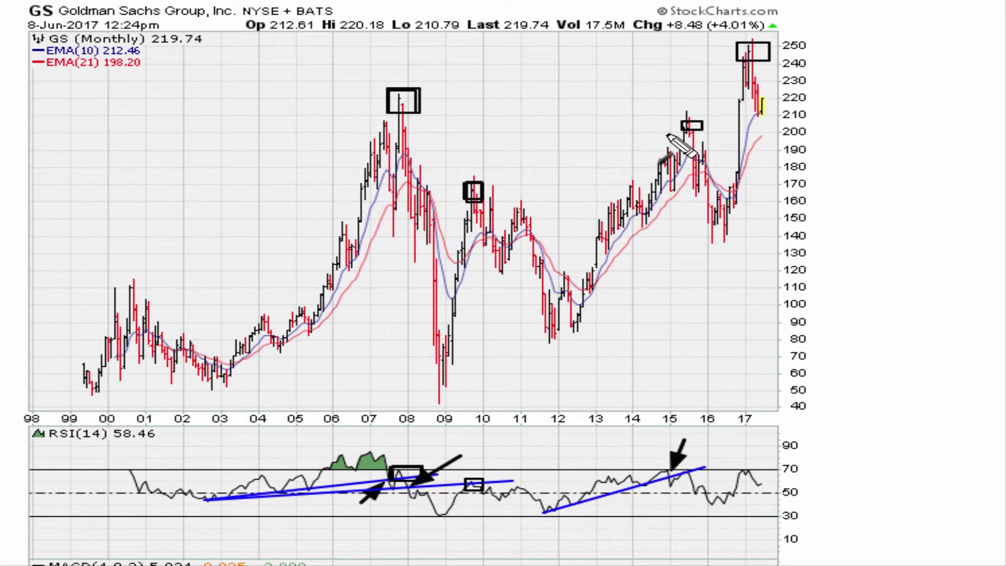
left_click_drag(661, 116, 669, 149)
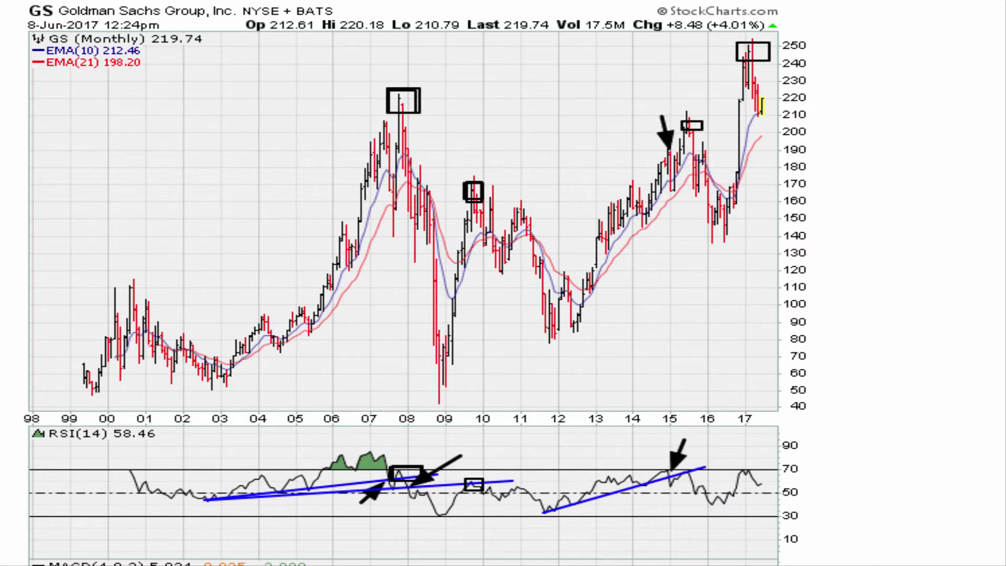
left_click_drag(680, 466, 692, 477)
- Draw a shallower RSI trendline from the late-2011 low to 2017, with arrows at the late-2015 break and 2017 retest, and re-box the 2017 price peak
mouse_move(541, 513)
left_mouse_down()
mouse_move(774, 467)
mouse_move(715, 467)
mouse_move(696, 478)
left_mouse_up()
left_click_drag(720, 131, 702, 149)
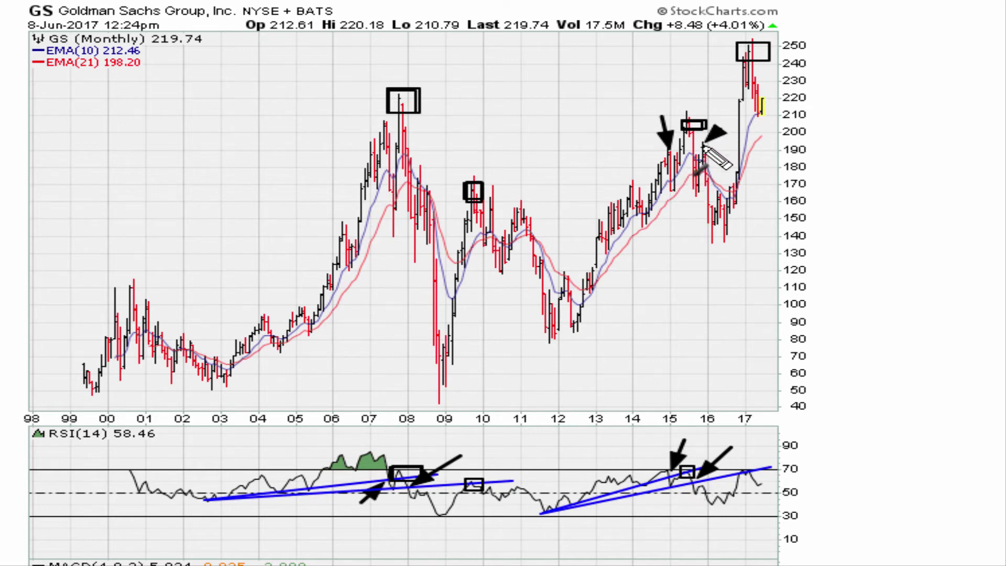
left_click_drag(746, 442, 748, 467)
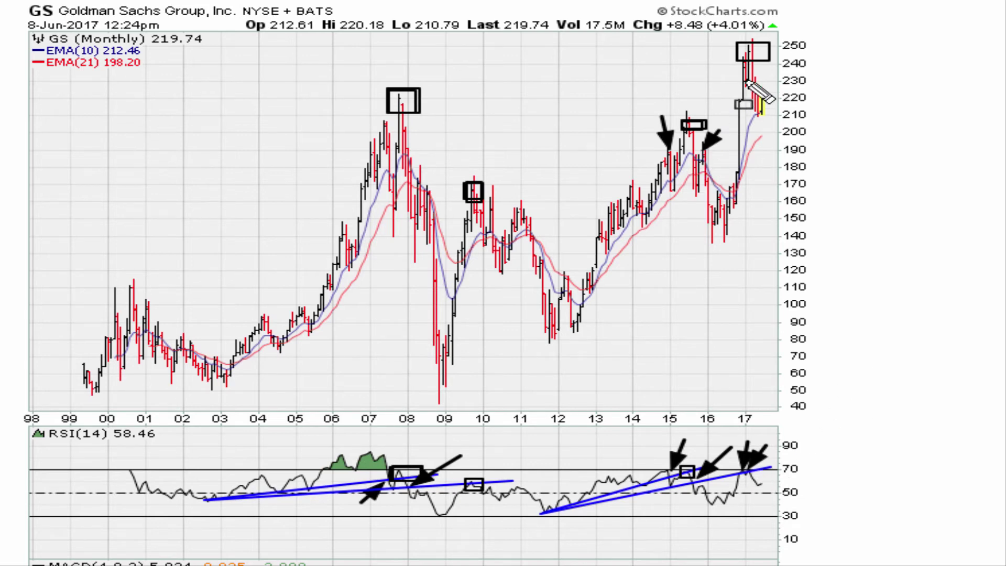
left_click_drag(737, 43, 768, 62)
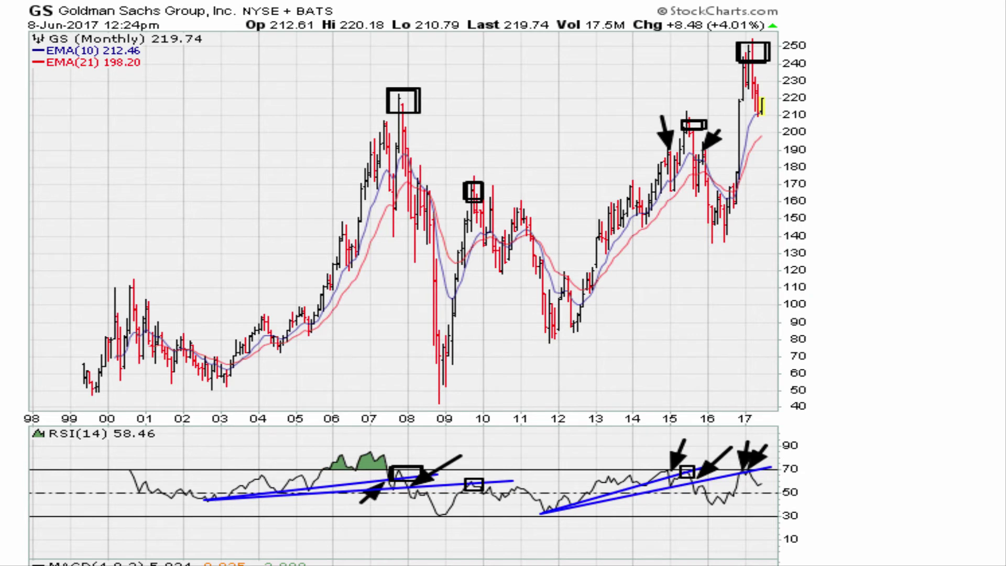
- Clear all annotations from the chart and box only the price peaks of late 2007, mid-2015 and early 2017
key("Escape")
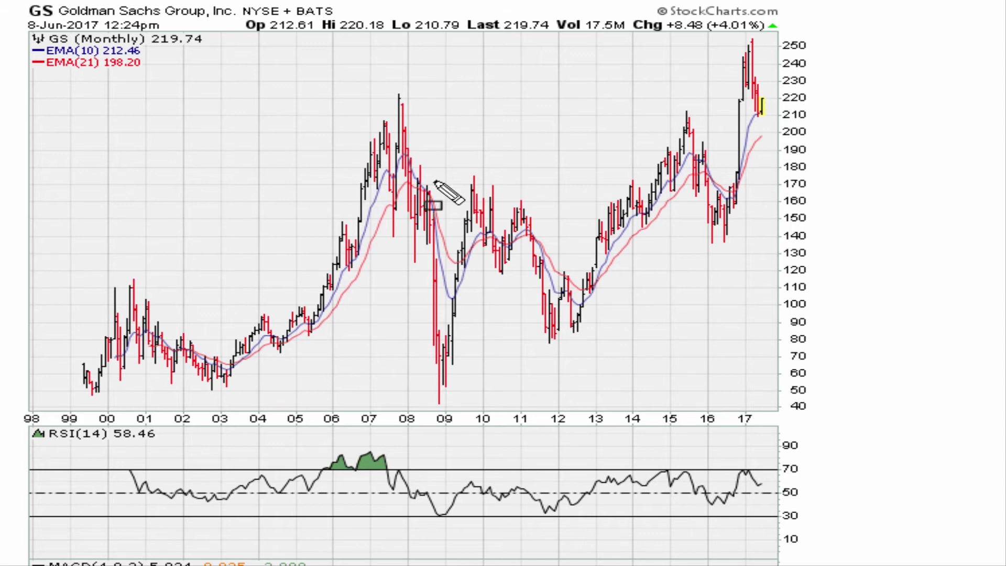
left_click_drag(393, 93, 413, 111)
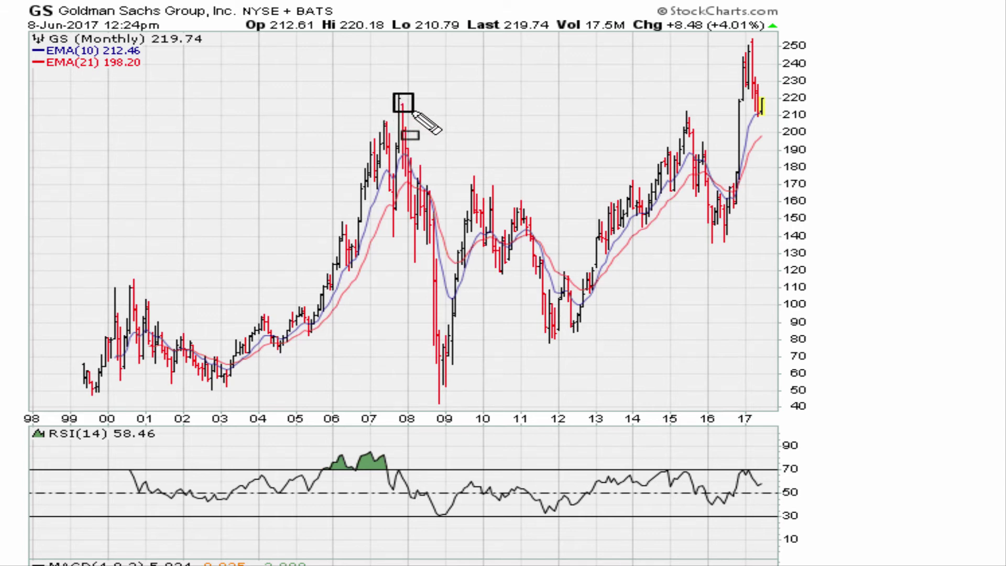
left_click_drag(678, 121, 697, 132)
left_click_drag(747, 46, 757, 62)
- Draw black arrows pointing to the RSI peaks of late 2007, mid-2015 and early 2017 near the 70 line
left_click_drag(428, 425, 401, 467)
left_click_drag(697, 446, 684, 469)
left_click_drag(770, 436, 741, 469)
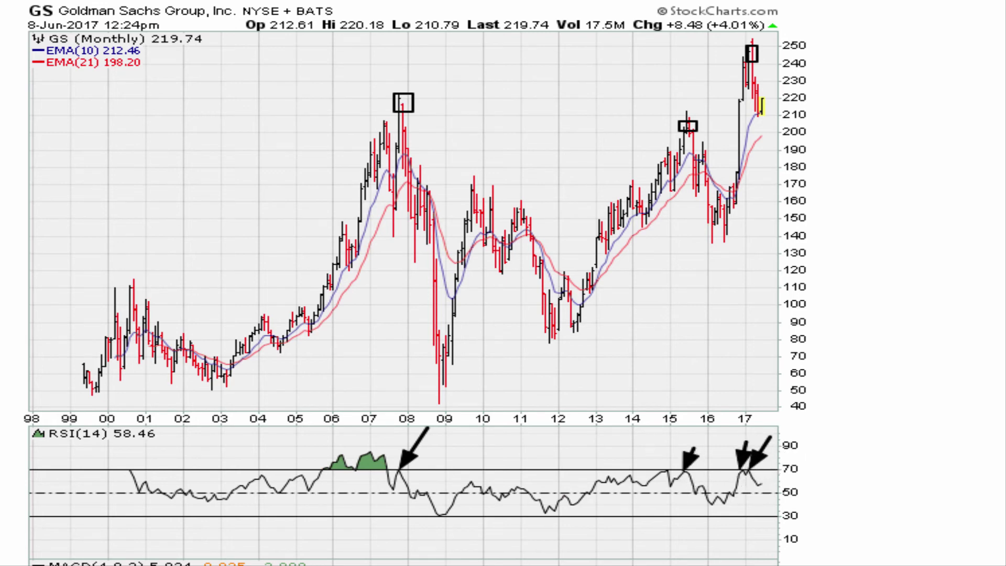
- Handwrite the value 69.1 in large black digits on the price chart, below the 2015 to 2017 bars
mouse_move(713, 300)
left_mouse_down()
mouse_move(719, 388)
mouse_move(691, 371)
left_mouse_up()
left_click_drag(746, 316, 740, 381)
left_click(754, 364)
left_click_drag(768, 317, 777, 369)
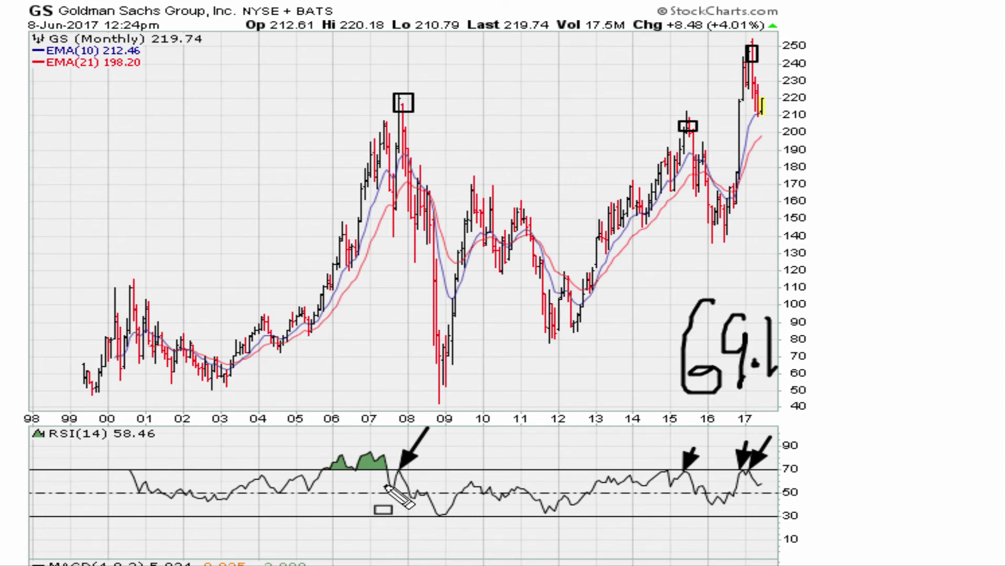
- Box the three arrowed RSI peaks and re-mark their matching price peaks, extending a line from the 2017 price peak to the price axis
left_click_drag(398, 465, 409, 474)
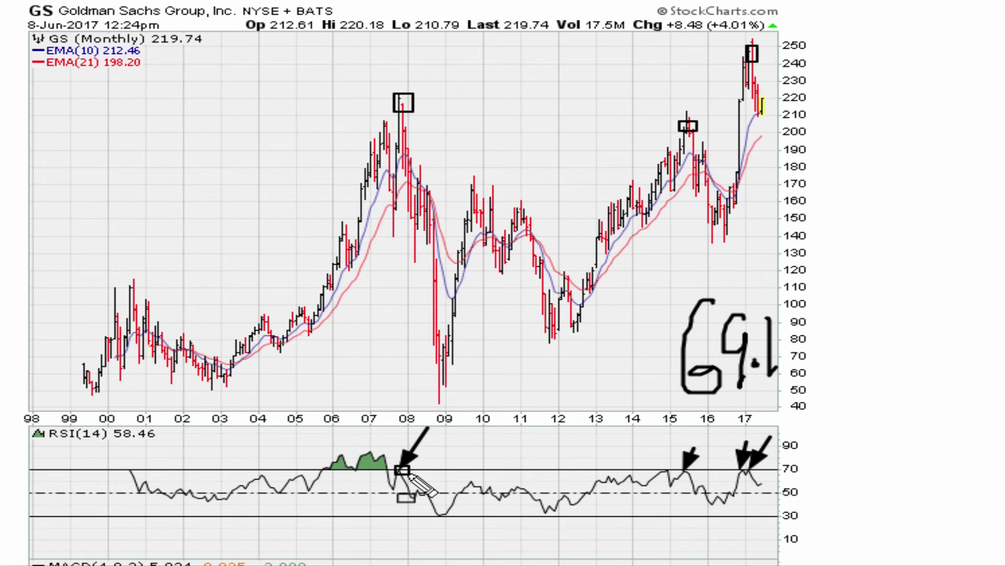
left_click_drag(396, 94, 411, 109)
left_click_drag(679, 466, 694, 477)
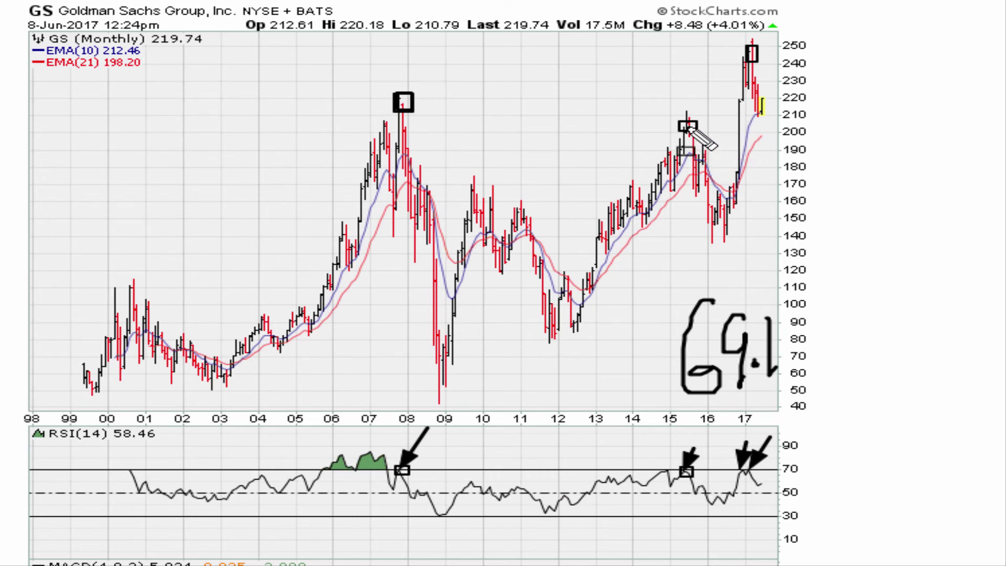
left_click_drag(739, 467, 754, 476)
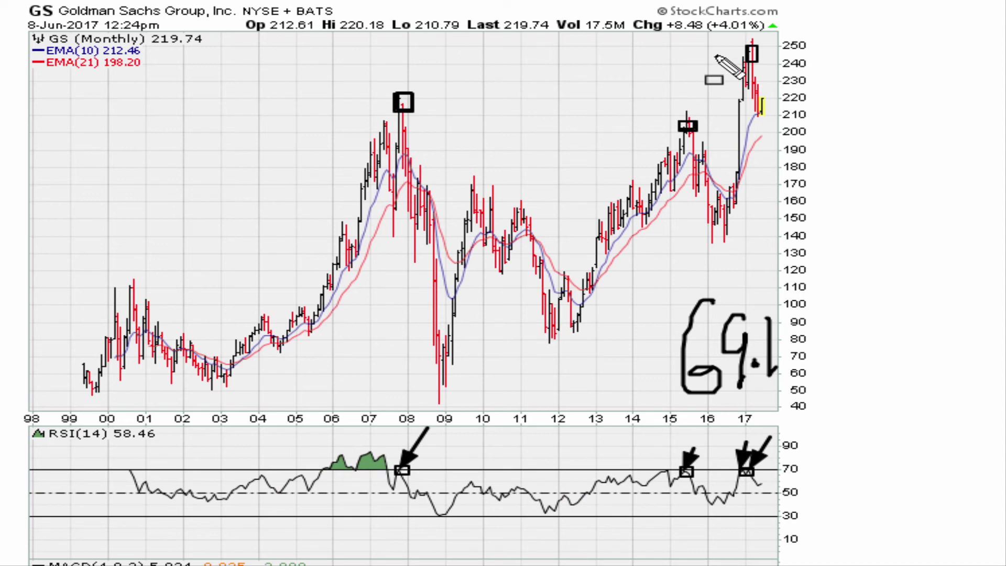
mouse_move(744, 47)
left_mouse_down()
mouse_move(757, 62)
mouse_move(754, 52)
mouse_move(775, 50)
left_mouse_up()
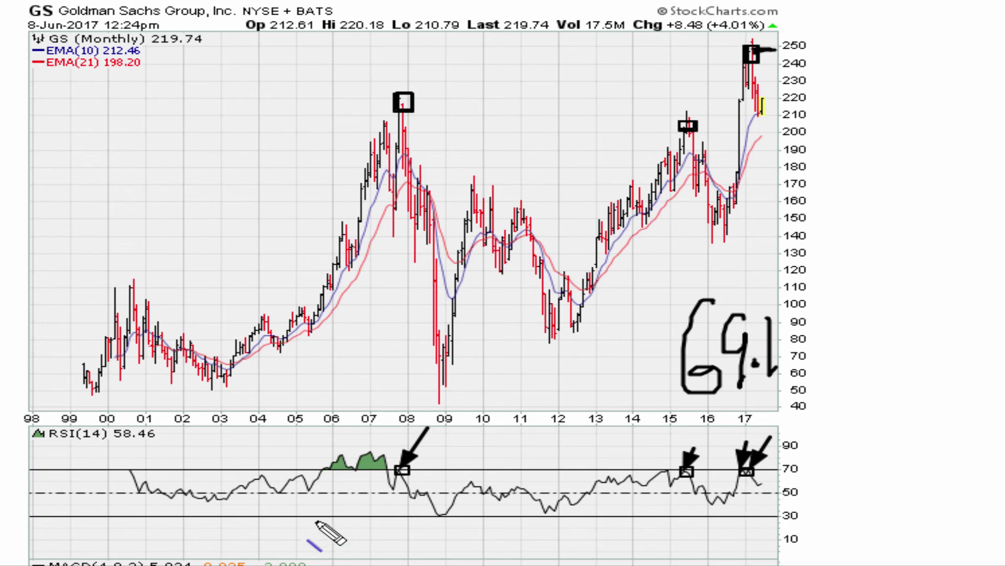
- Draw a rising blue RSI trendline from the mid-2002 low to the late-2007 peak and box the retest there
left_click_drag(205, 500, 415, 473)
key("ctrl+z")
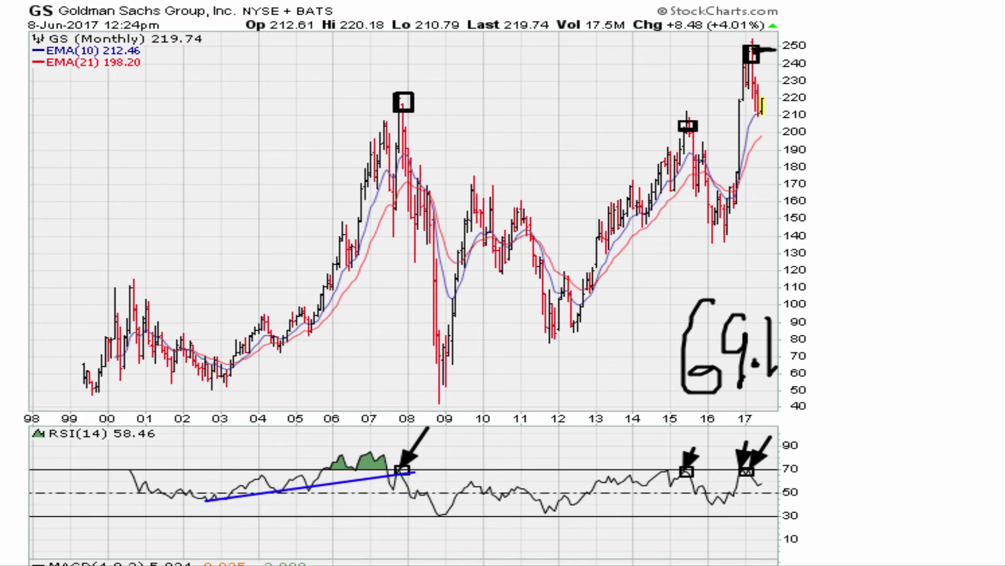
left_click_drag(391, 462, 417, 475)
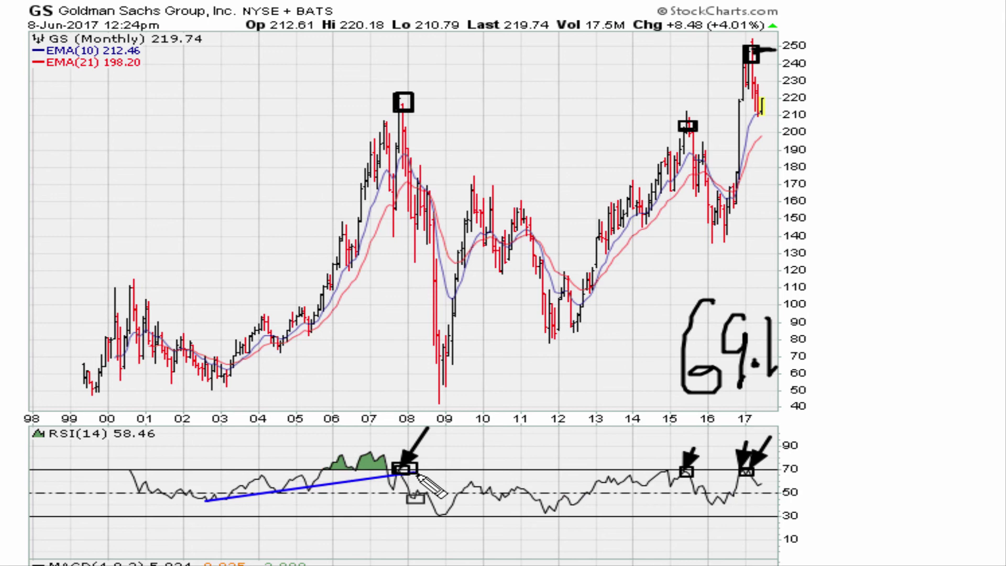
- Draw two rising blue RSI trendlines from the late-2011 low to the mid-2015 and early-2017 peaks, boxing both retests
left_click_drag(547, 513, 696, 475)
key("ctrl+z")
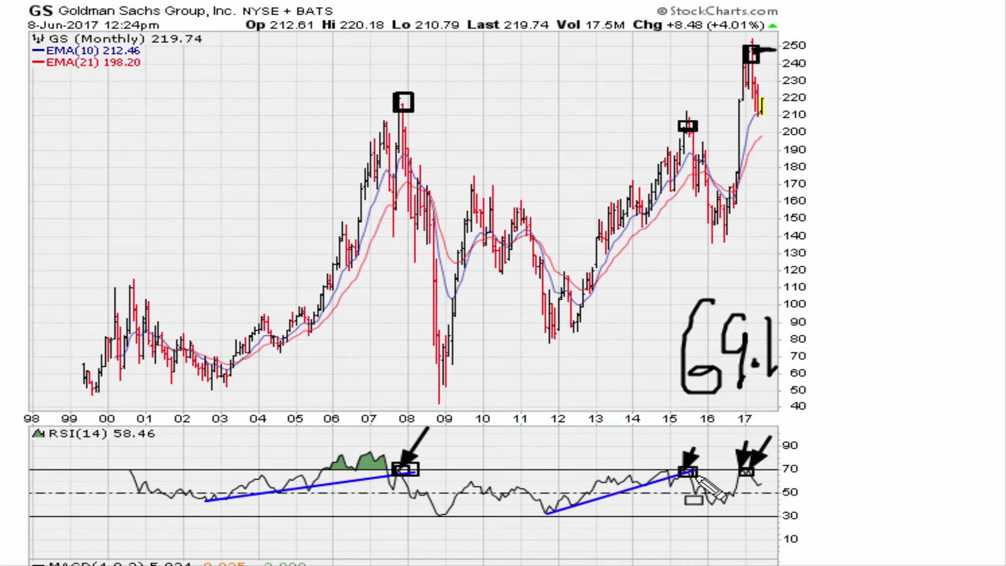
mouse_move(547, 513)
left_mouse_down()
mouse_move(768, 470)
mouse_move(756, 480)
left_mouse_up()
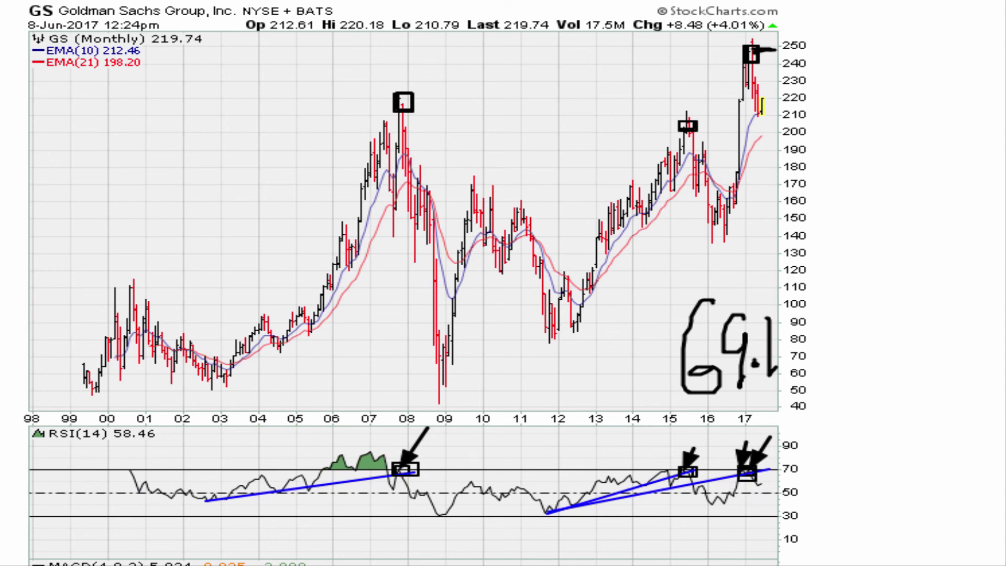
- Circle the handwritten 69.1 and draw a curved arrow heading downward from the 2017 price peak
mouse_move(677, 297)
left_mouse_down()
mouse_move(809, 310)
mouse_move(754, 406)
mouse_move(663, 380)
mouse_move(673, 304)
mouse_move(659, 285)
left_mouse_up()
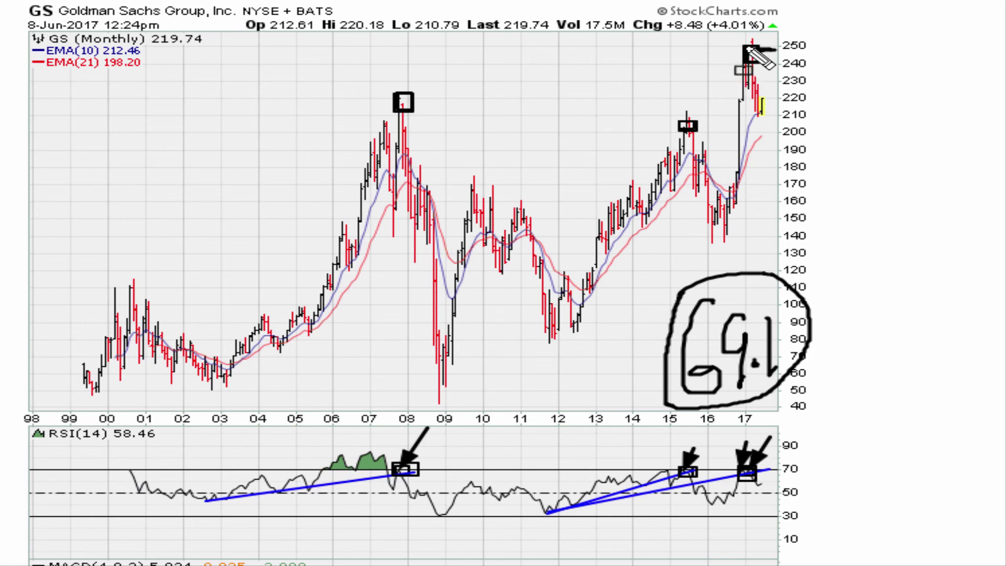
mouse_move(766, 74)
left_mouse_down()
mouse_move(781, 79)
mouse_move(793, 139)
left_mouse_up()
mouse_move(802, 153)
left_mouse_down()
mouse_move(814, 135)
mouse_move(831, 146)
left_mouse_up()
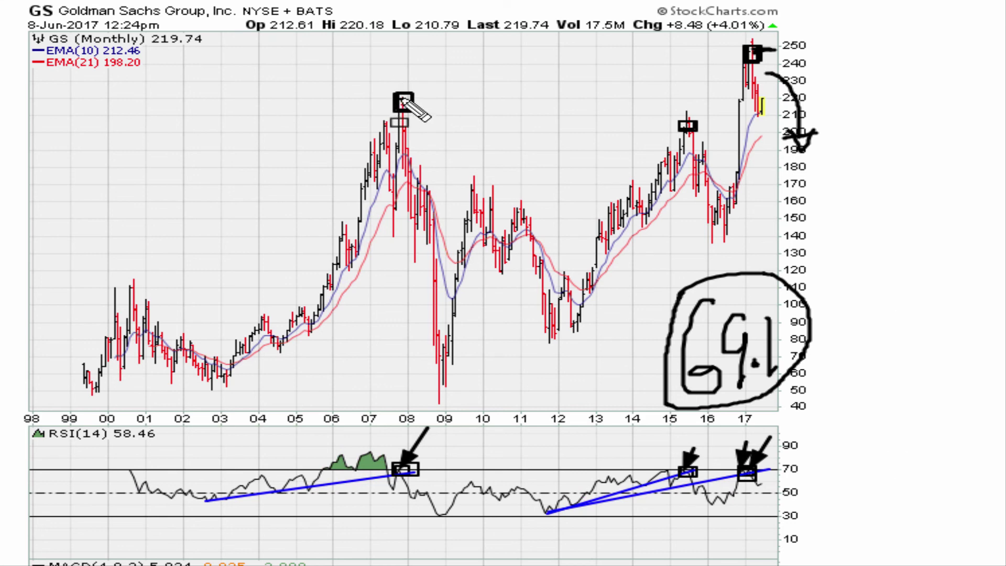